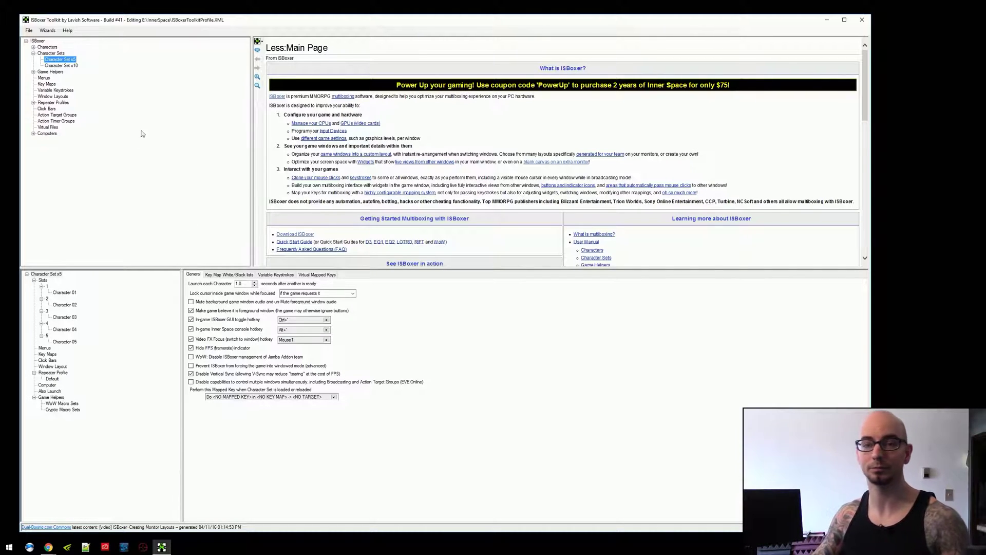
# - Launch the Window Layout Wizard for Character Set x5, enlarge it nearly full-screen, and preview the DISPLAY1 single-monitor layout
pyautogui.rightClick(64, 60)
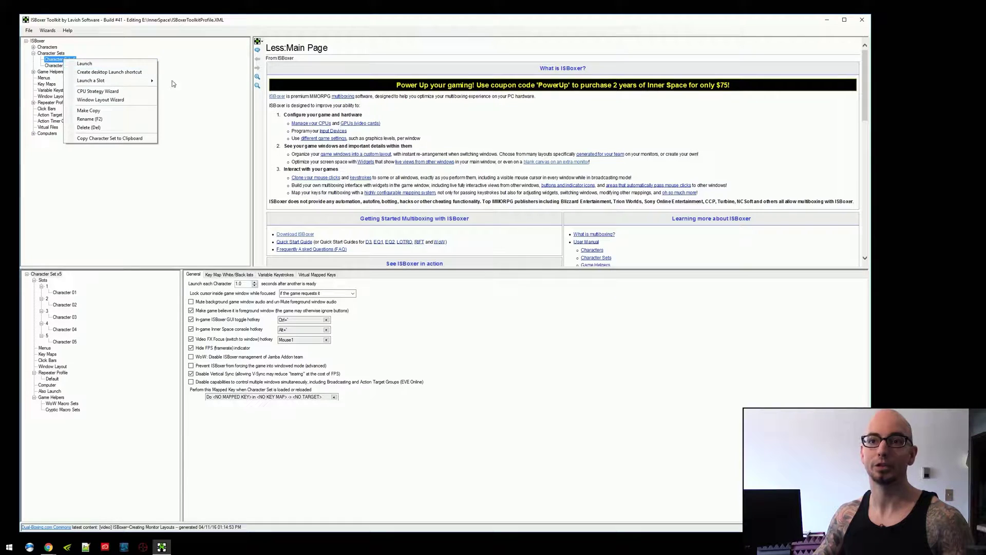
pyautogui.click(113, 103)
pyautogui.moveTo(391, 175); pyautogui.dragTo(133, 64)
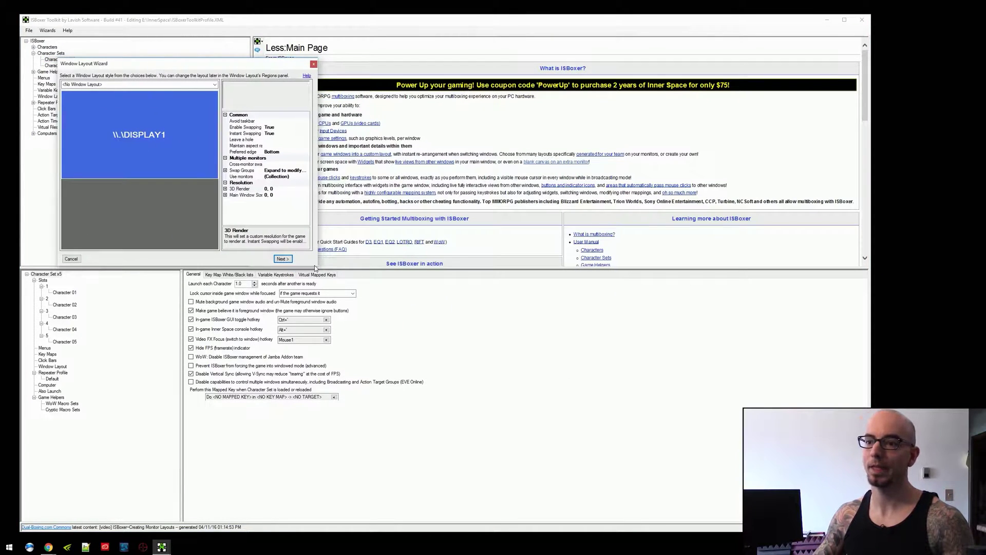
pyautogui.moveTo(315, 265)
pyautogui.mouseDown()
pyautogui.moveTo(677, 414)
pyautogui.moveTo(856, 511)
pyautogui.moveTo(859, 523)
pyautogui.mouseUp()
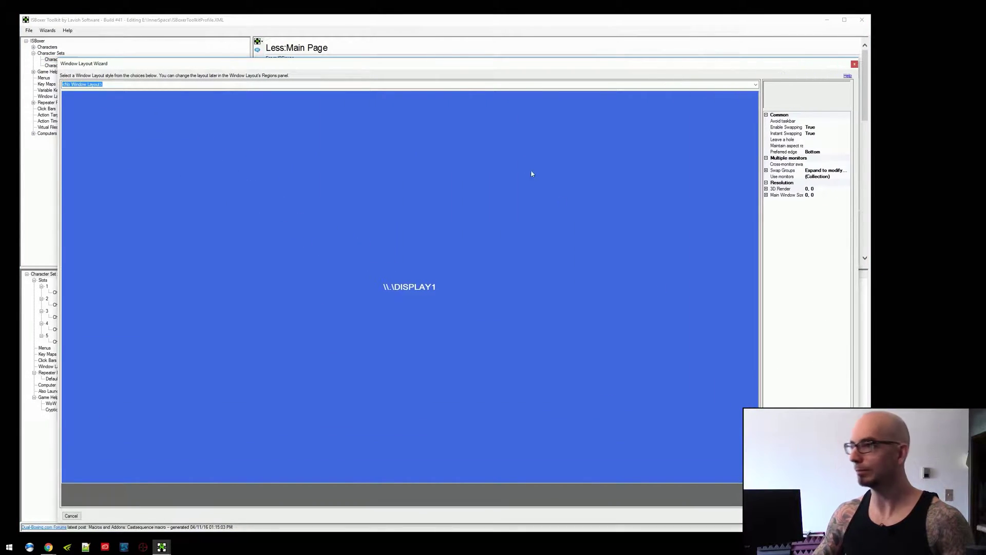
pyautogui.moveTo(417, 65)
pyautogui.mouseDown()
pyautogui.moveTo(420, 30)
pyautogui.moveTo(401, 27)
pyautogui.mouseUp()
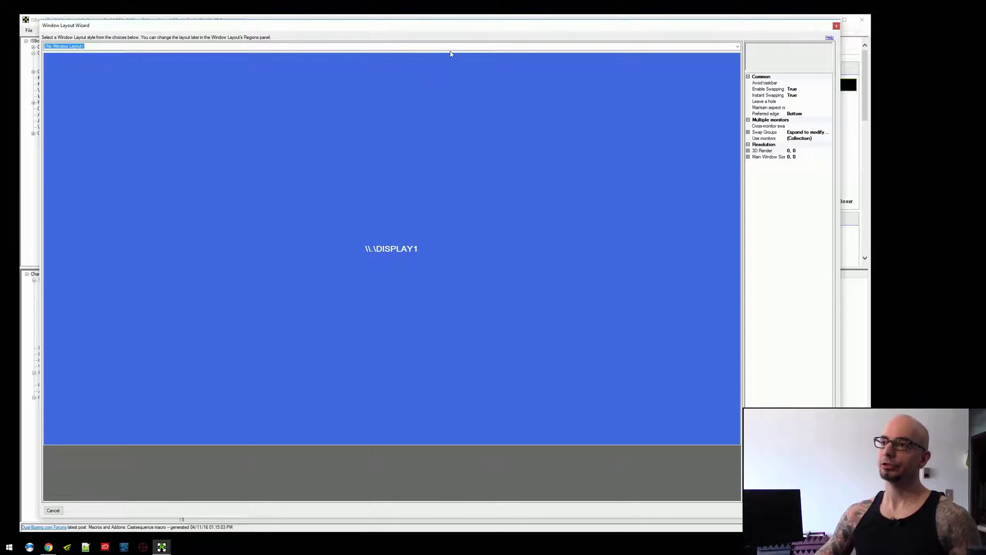
pyautogui.press('Down')
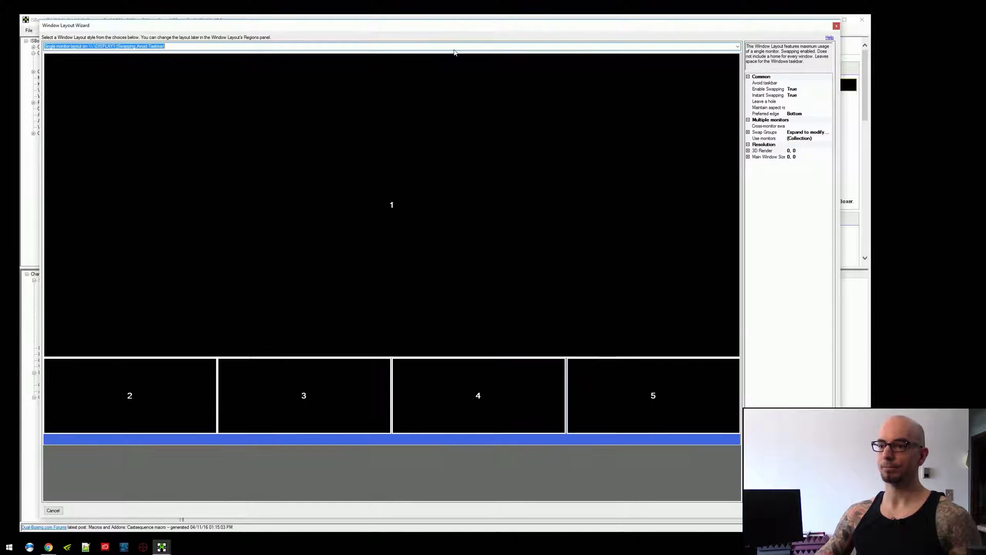
# - Select 'Single monitor layout on \\.\DISPLAY1 (Swapping)' with its one large and four small regions
pyautogui.press('Down')
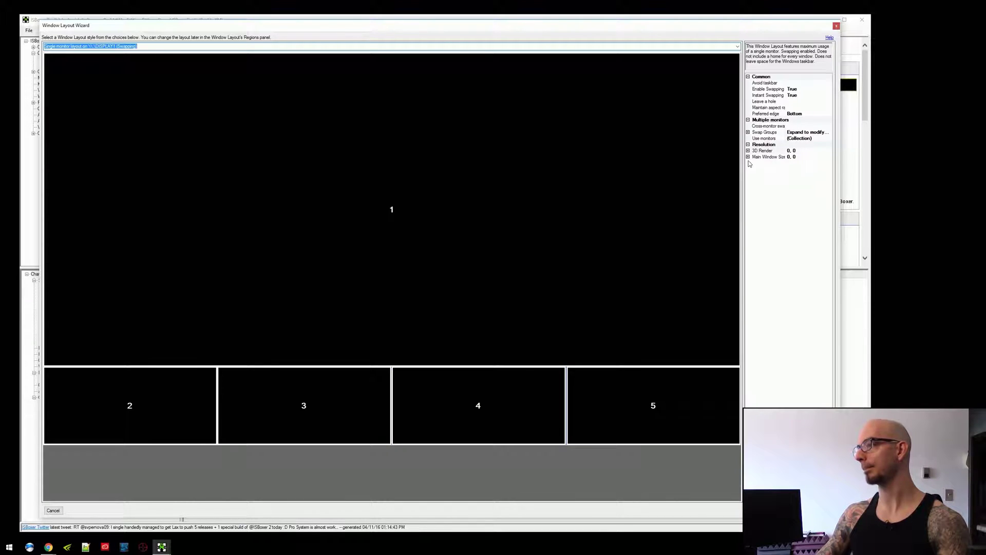
# - Expand Main Window Size and enter Width 2560 and Height 1080
pyautogui.click(749, 157)
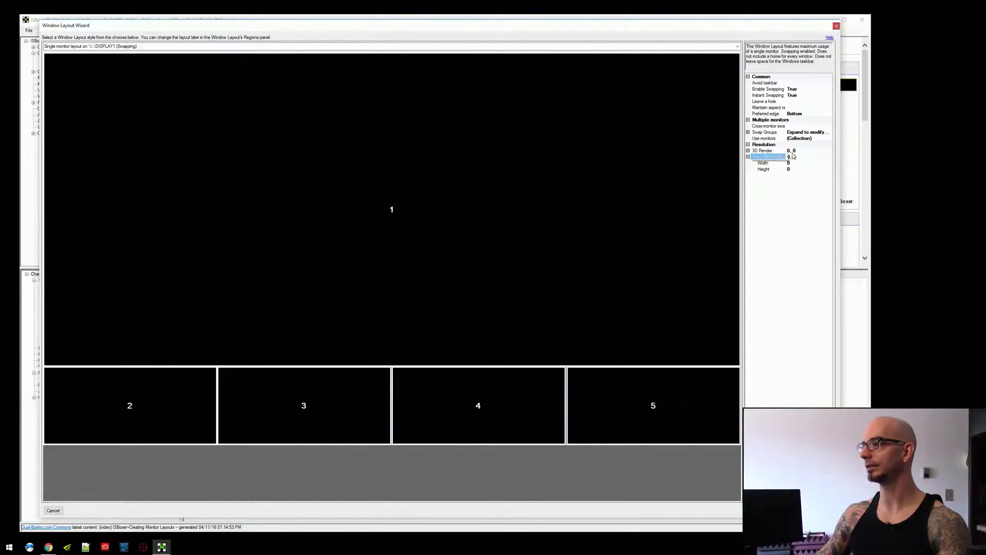
pyautogui.click(789, 163)
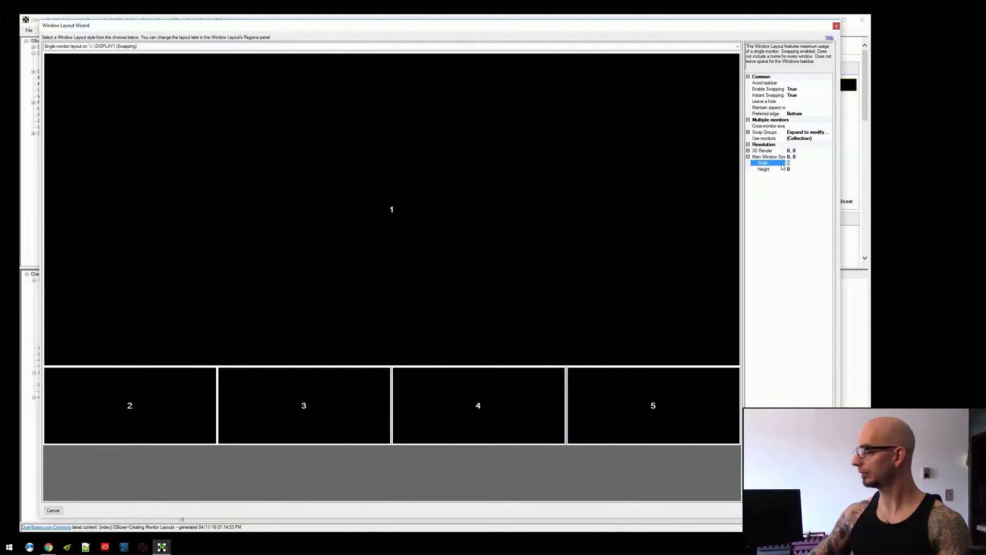
pyautogui.write('256')
pyautogui.click(800, 170)
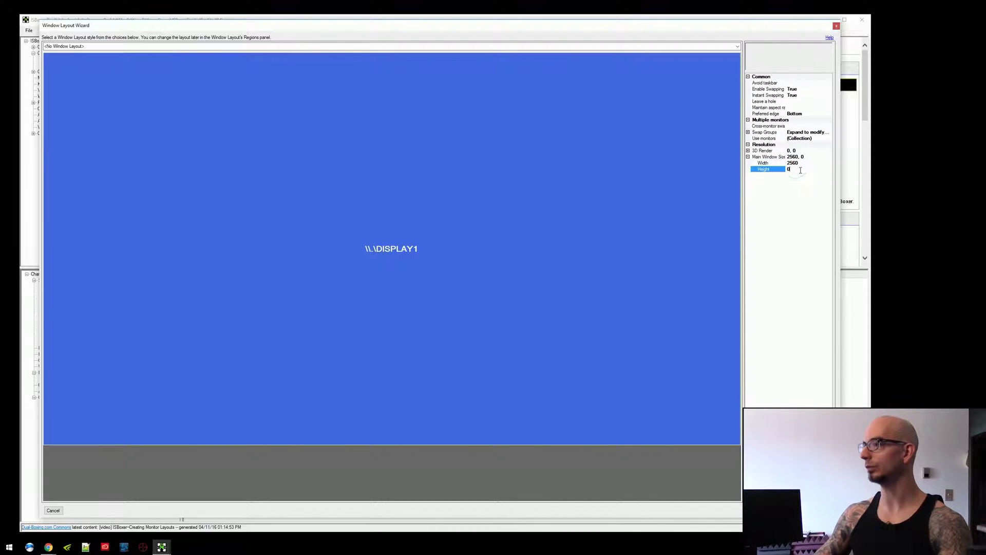
pyautogui.write('1080')
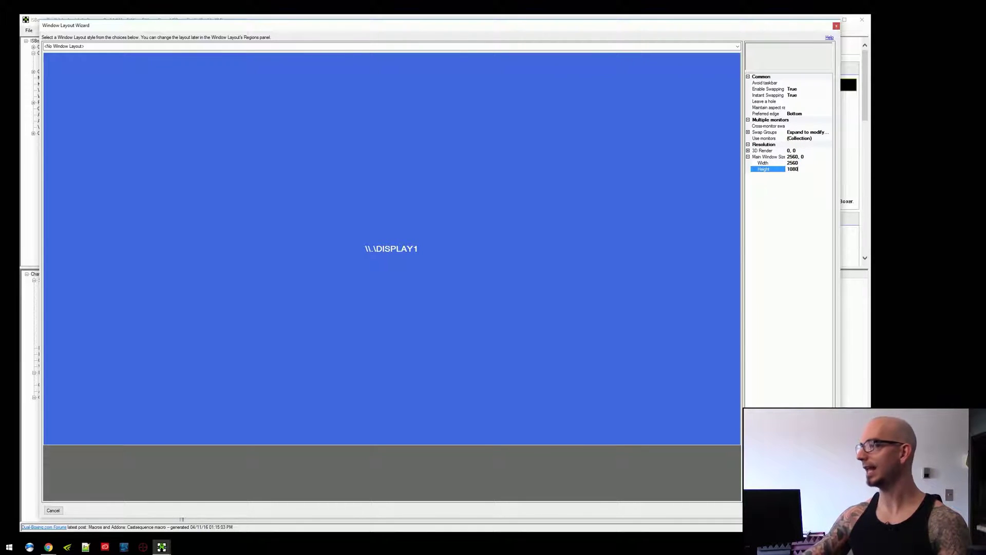
pyautogui.press('Return')
pyautogui.click(468, 47)
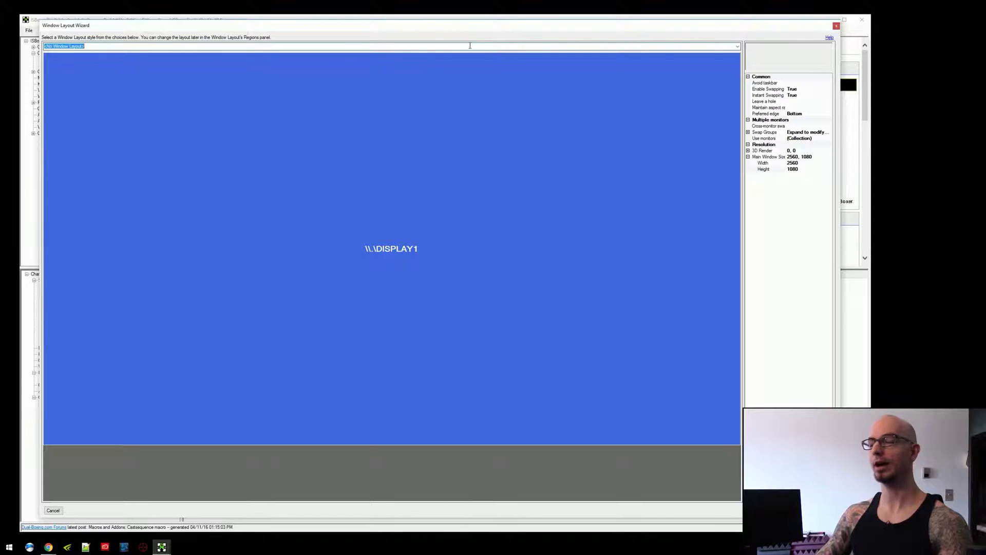
pyautogui.press('Down')
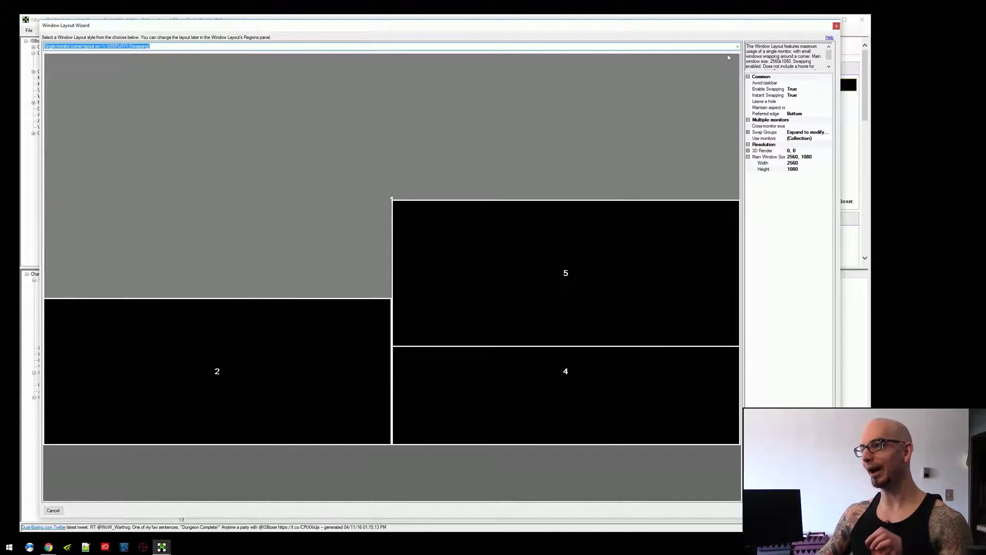
pyautogui.click(736, 46)
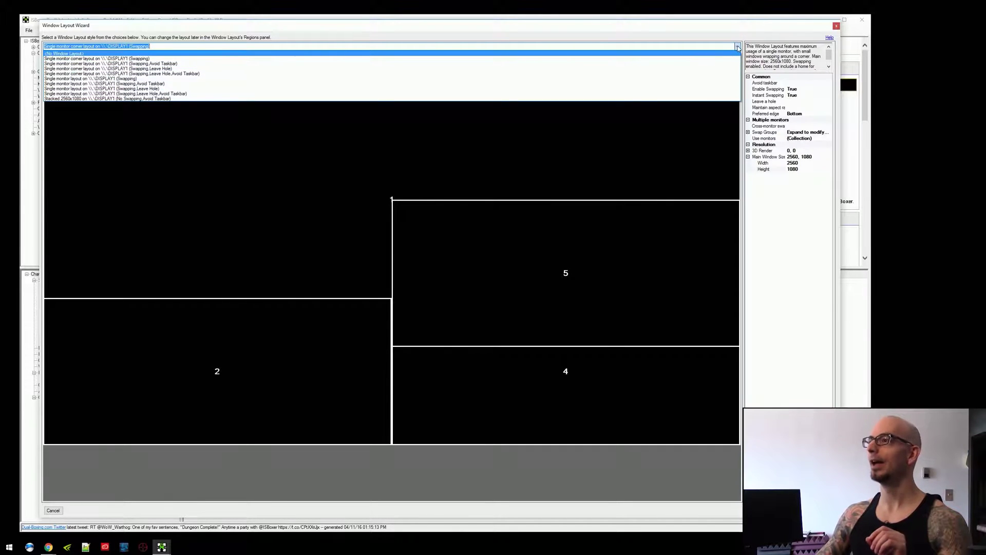
pyautogui.click(737, 46)
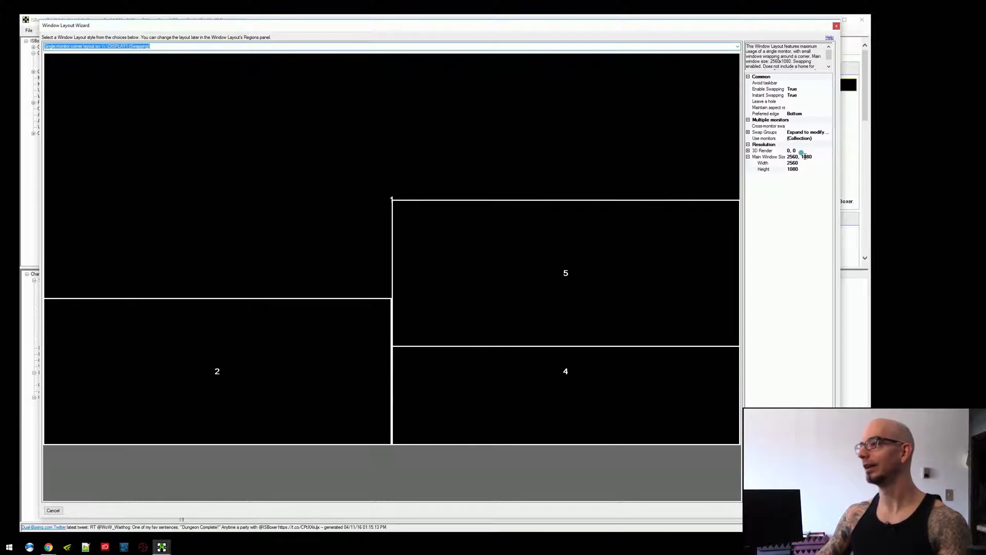
pyautogui.click(778, 157)
pyautogui.write('0')
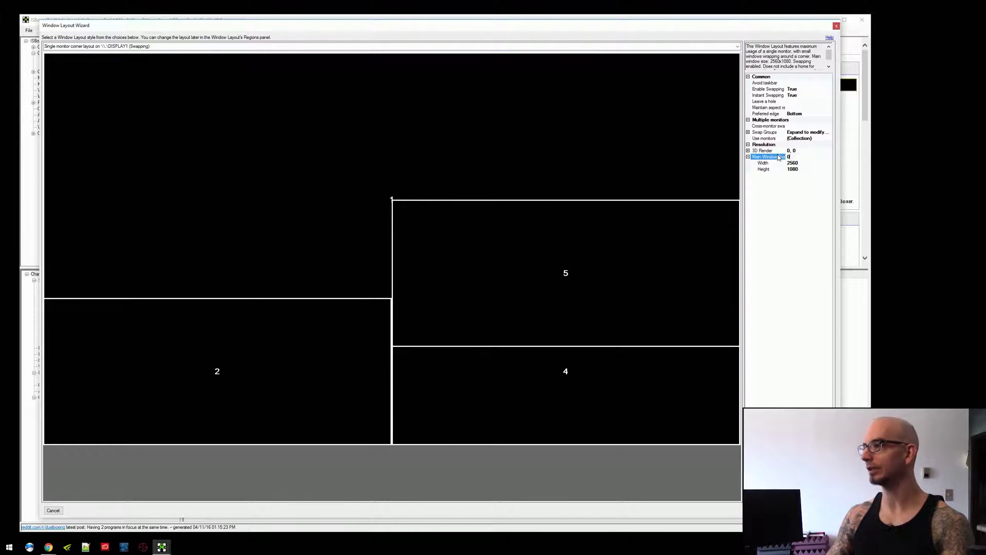
pyautogui.press('Return')
pyautogui.scroll(-1, 504, 47)
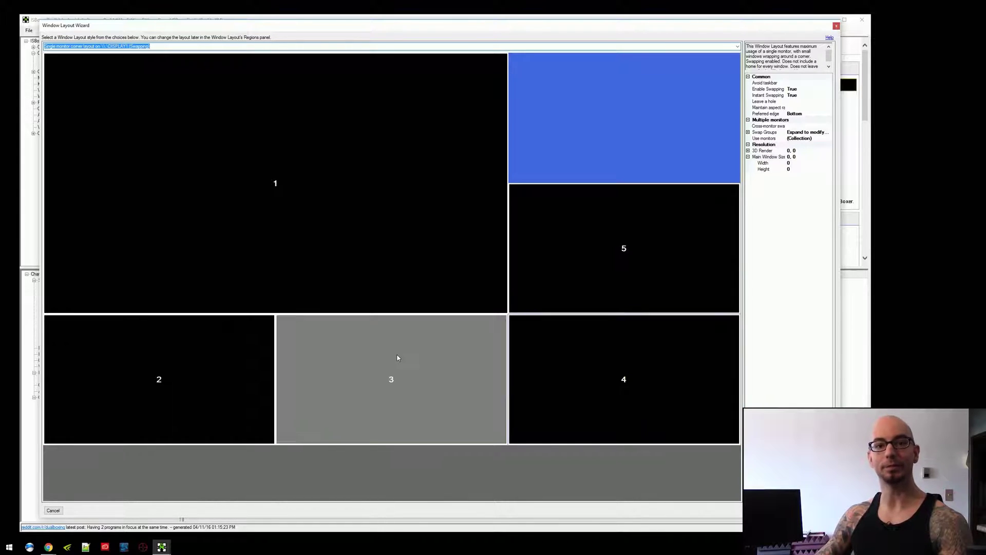
pyautogui.click(789, 159)
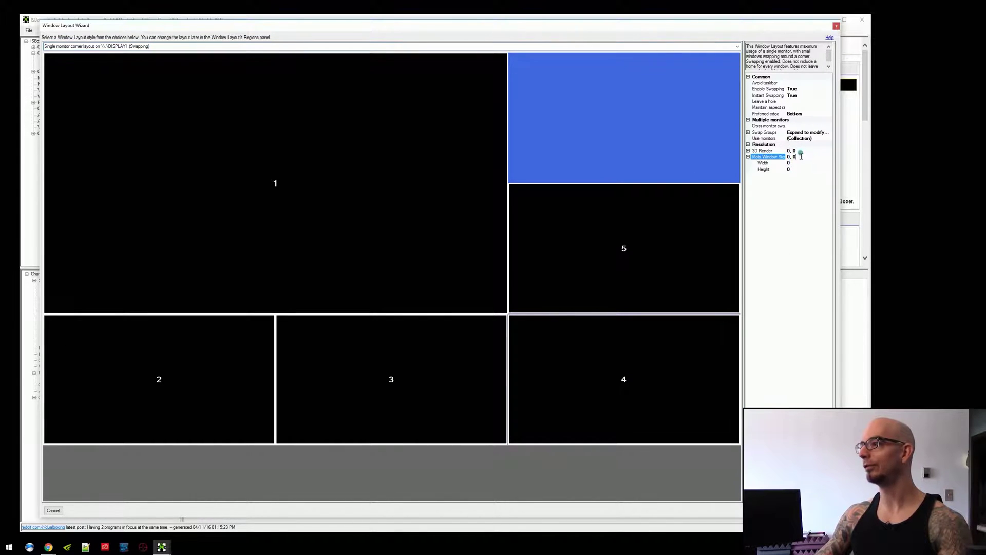
pyautogui.write('2560')
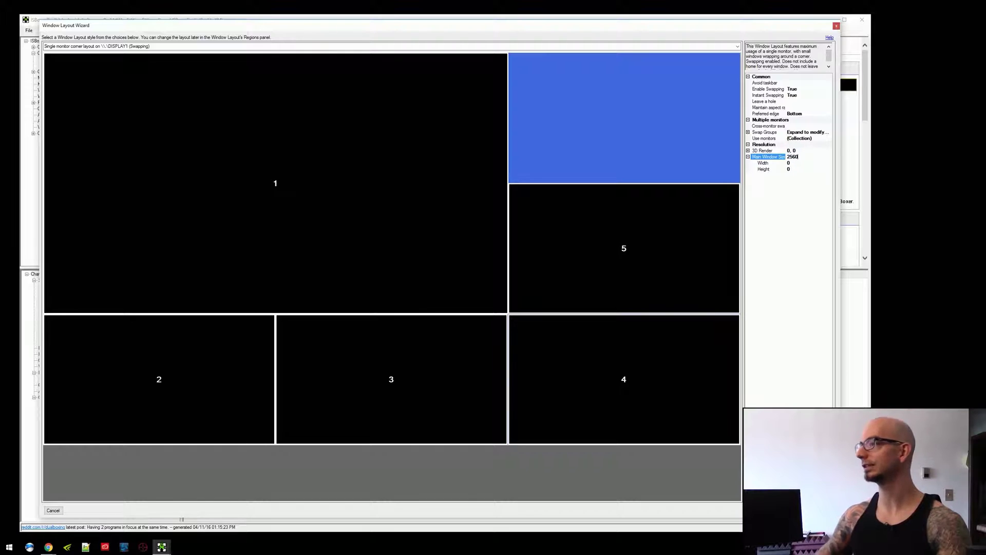
pyautogui.write(', 1080')
pyautogui.press('Return')
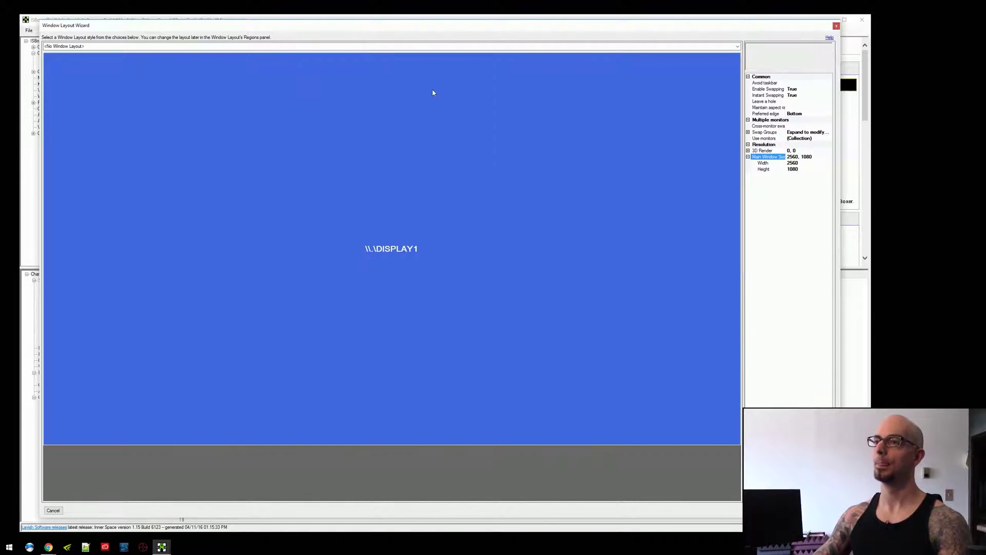
# - Cycle the layout combo box back to 'Single monitor layout (Swapping)' for the 2560x1080 main window
pyautogui.click(435, 47)
pyautogui.press('Down')
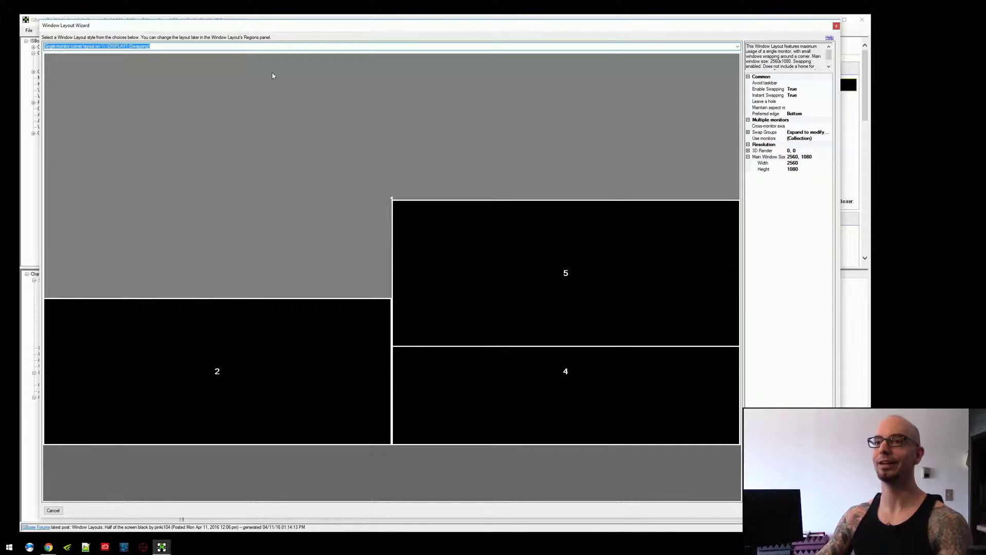
pyautogui.scroll(-1, 277, 47)
pyautogui.scroll(1, 277, 47)
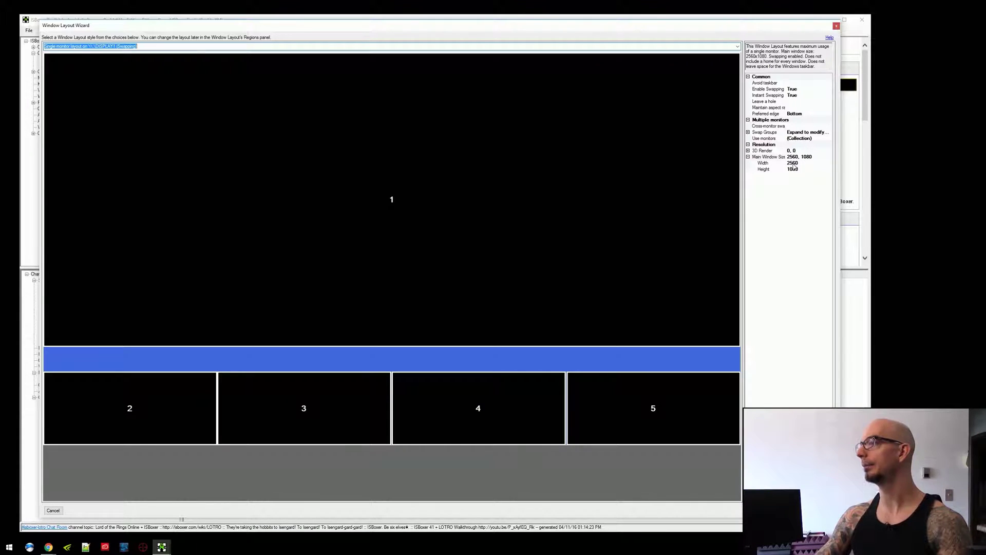
# - Change Main Window Size to Width 1440 and Height 900
pyautogui.click(800, 163)
pyautogui.press('BackSpace')
pyautogui.press('BackSpace')
pyautogui.press('BackSpace')
pyautogui.write('1440')
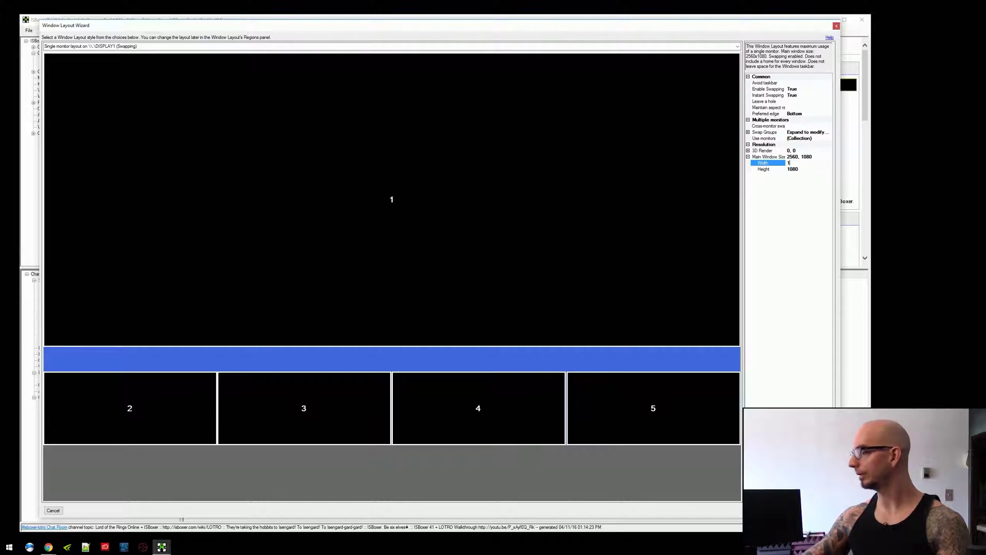
pyautogui.click(783, 169)
pyautogui.write('900')
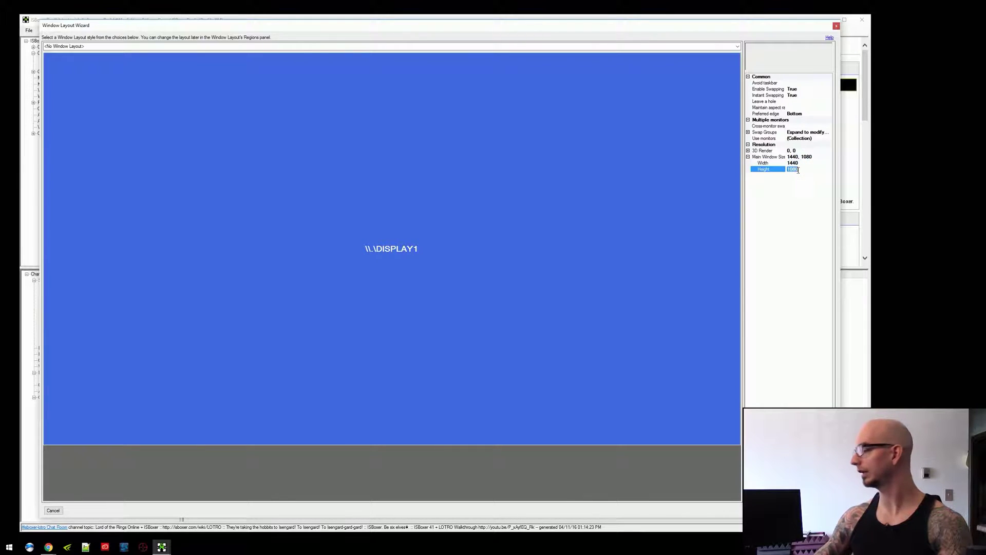
pyautogui.press('Return')
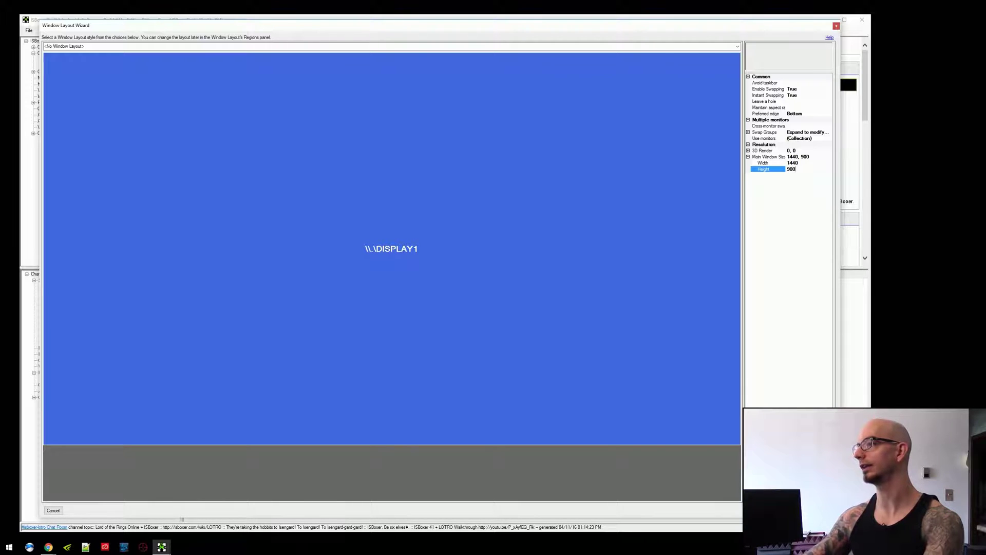
# - Scroll through the single-monitor layouts to the taskbar-avoiding swapping option
pyautogui.click(334, 46)
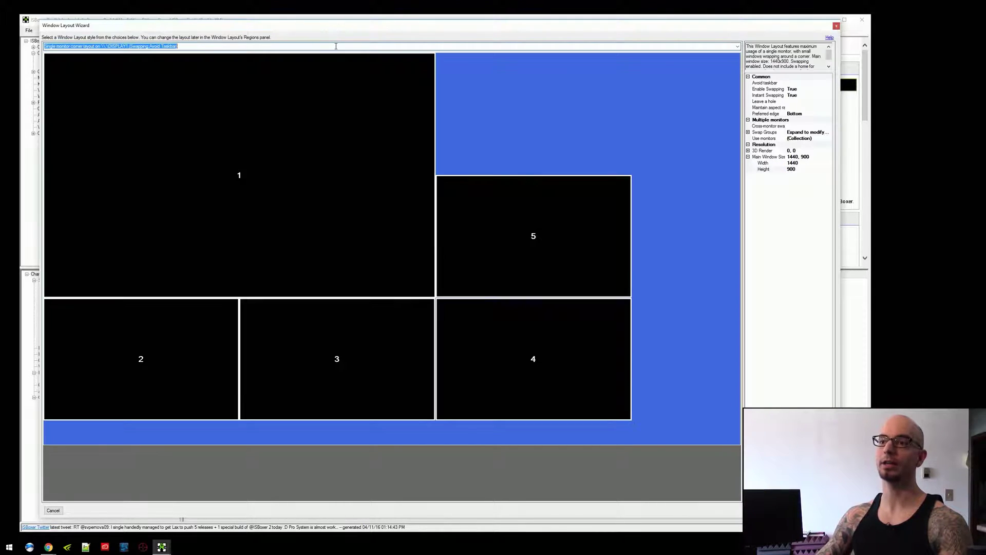
pyautogui.click(337, 55)
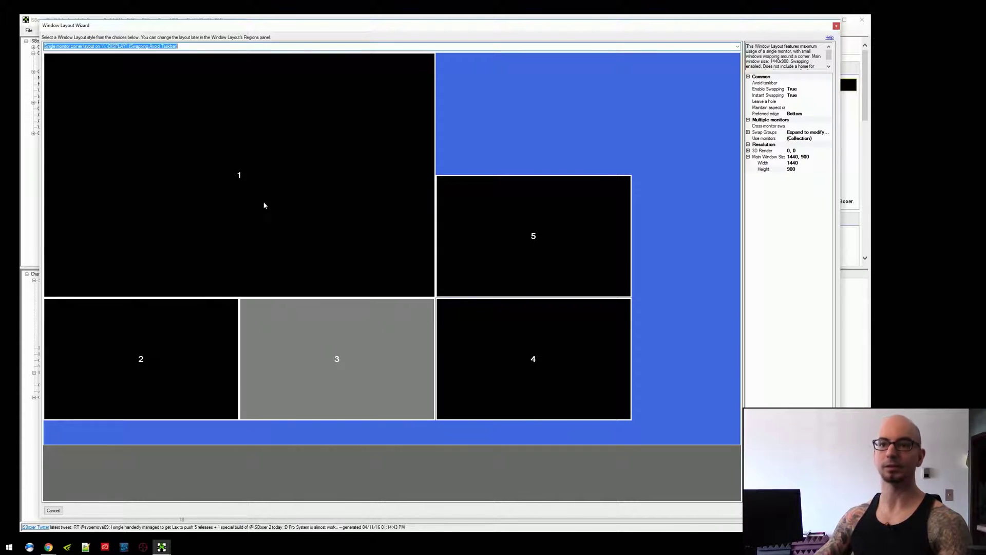
pyautogui.scroll(-1, 230, 46)
pyautogui.scroll(-1, 231, 46)
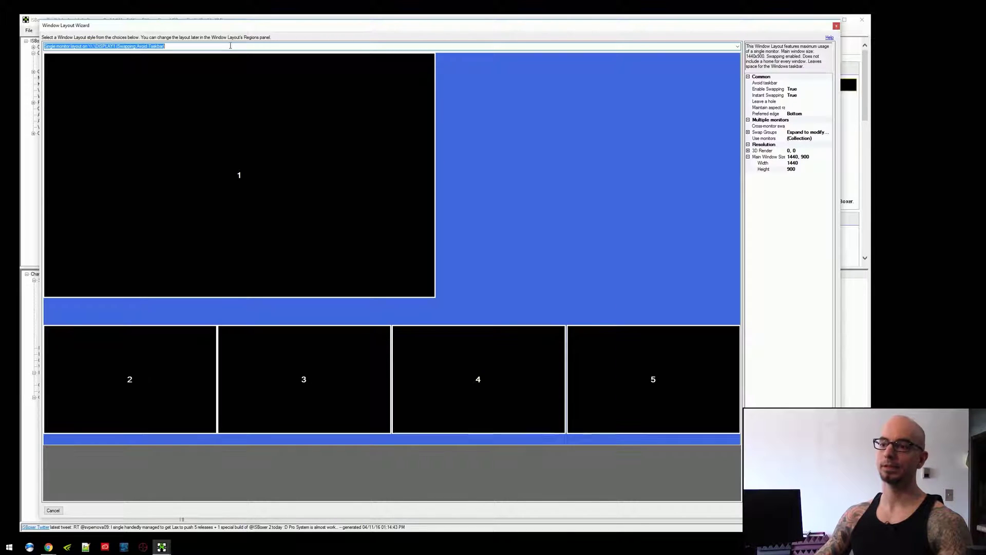
# - Keep 'Single monitor layout (Swapping, Avoid Taskbar)' selected and collapse Main Window Size
pyautogui.press('Down')
pyautogui.press('Down')
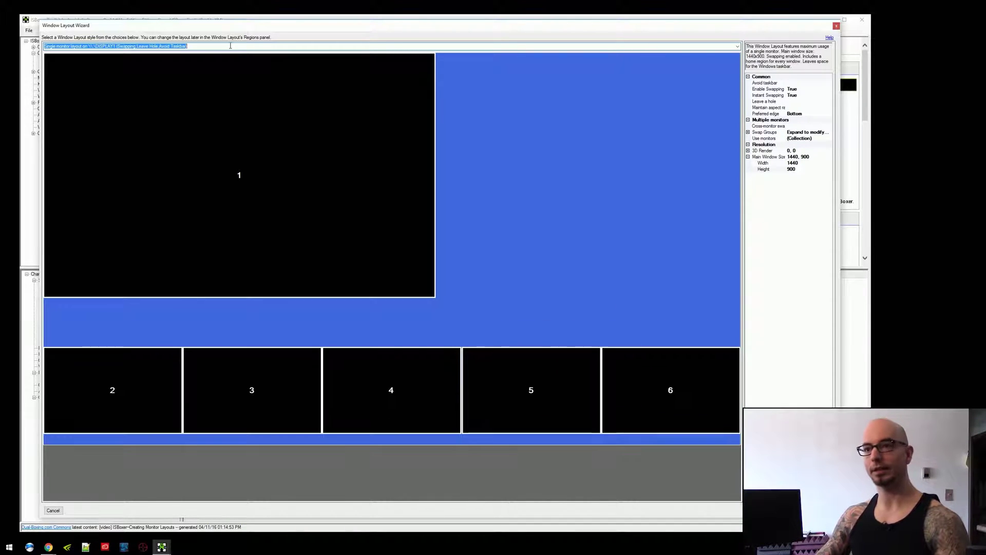
pyautogui.press('Up')
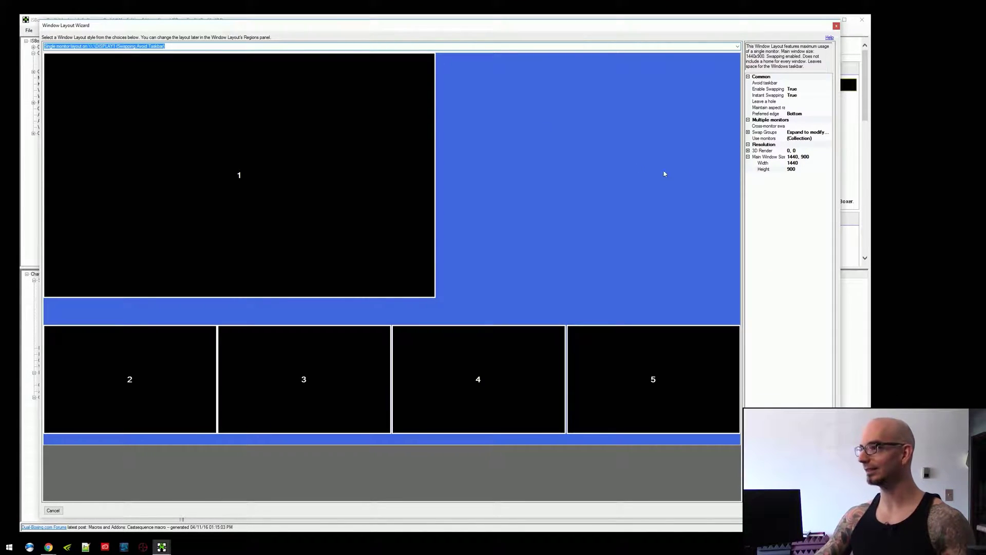
pyautogui.click(749, 158)
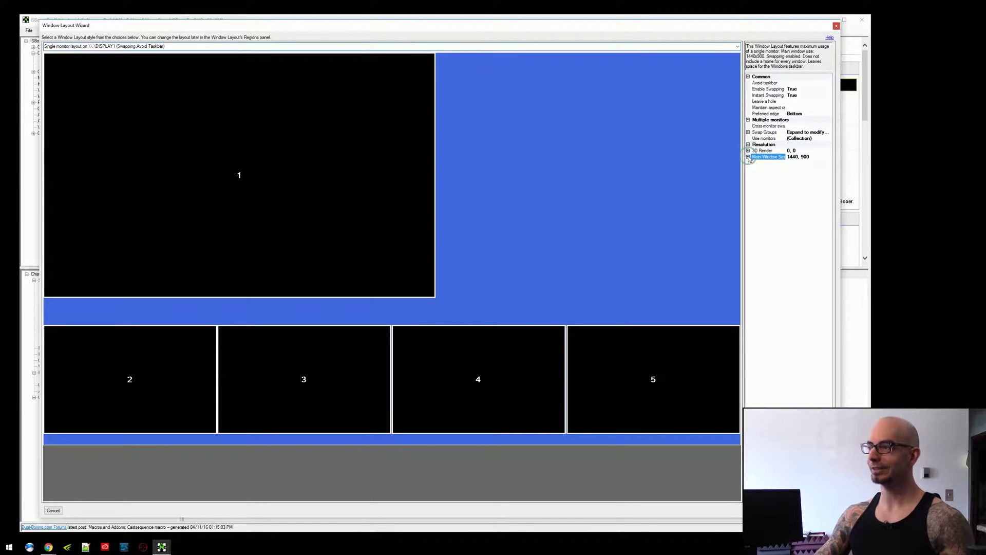